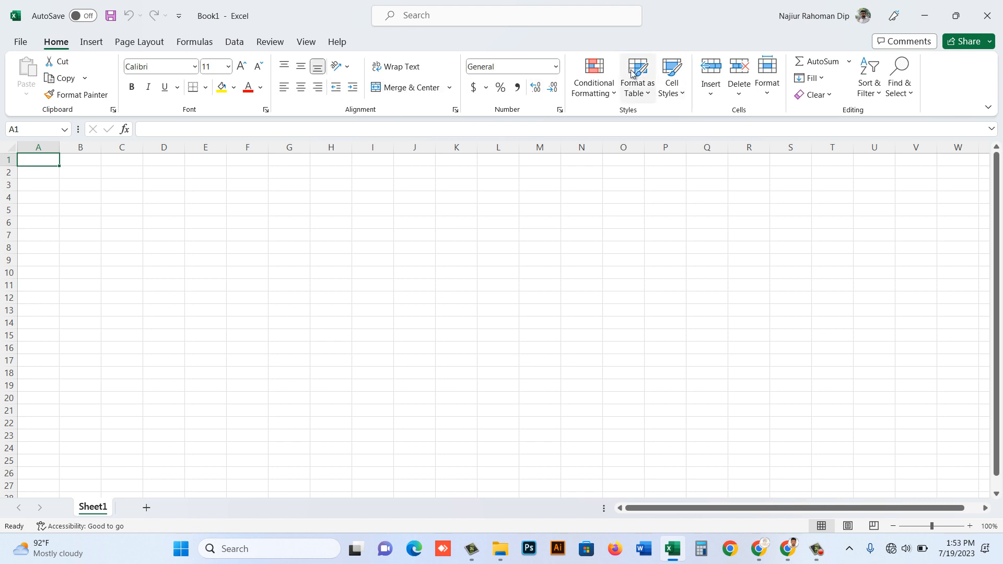
Draw a rounded rectangle about 0.78" high and 2.13" wide over columns B to E, rows 2 to 5.
{"action": "left_click", "coordinate": [82, 174]}
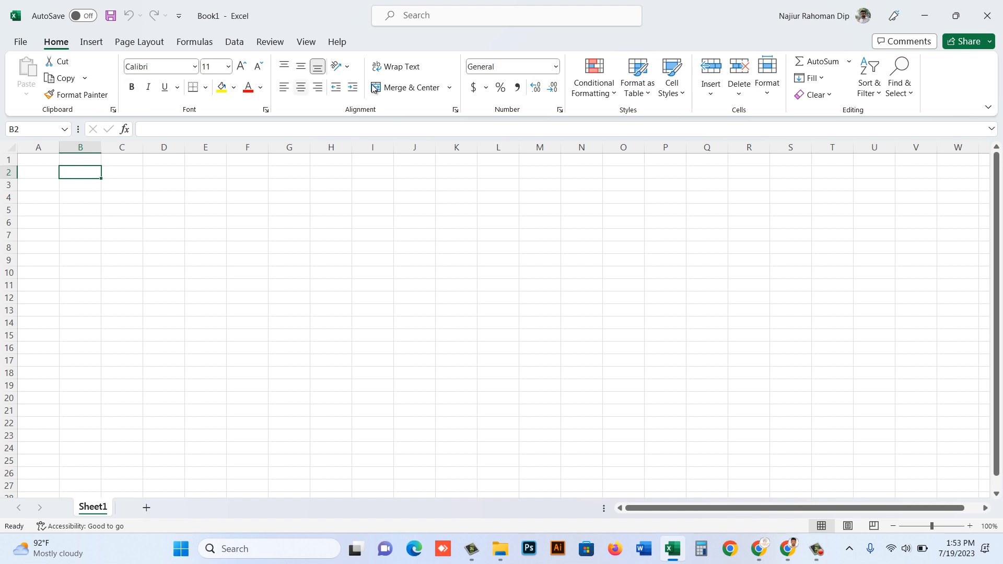
{"action": "left_click", "coordinate": [96, 45]}
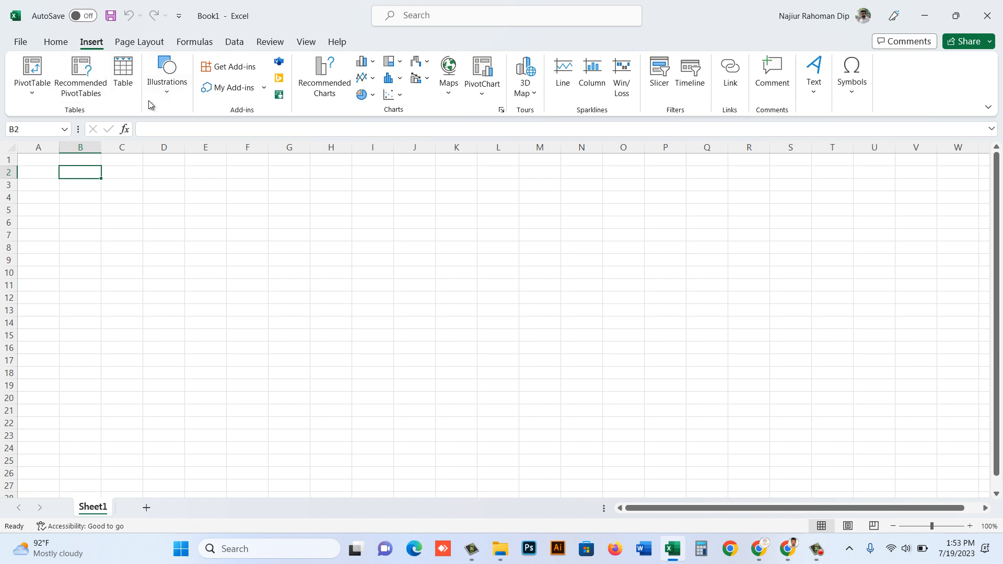
{"action": "left_click", "coordinate": [163, 95]}
{"action": "left_click", "coordinate": [191, 155]}
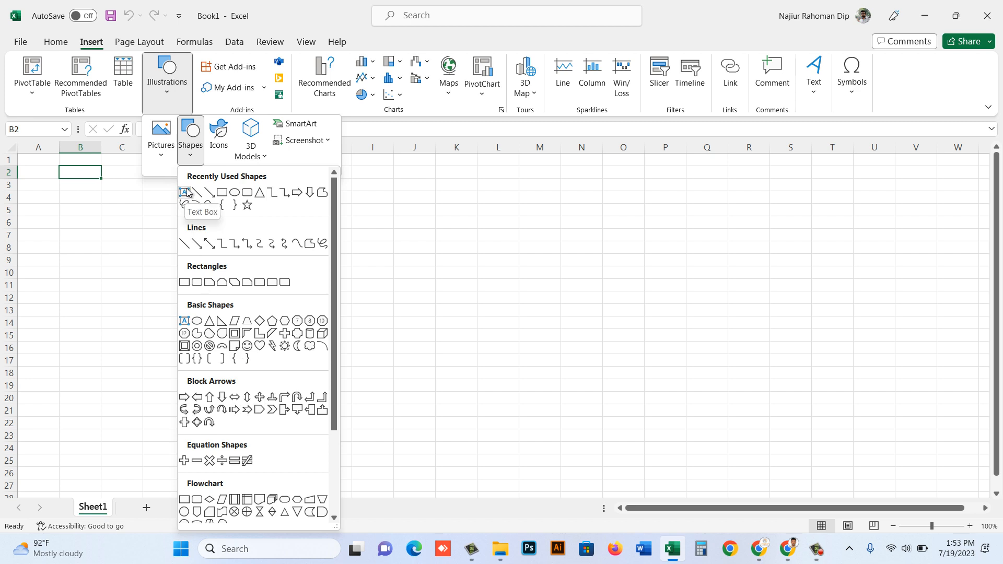
{"action": "left_click", "coordinate": [248, 193]}
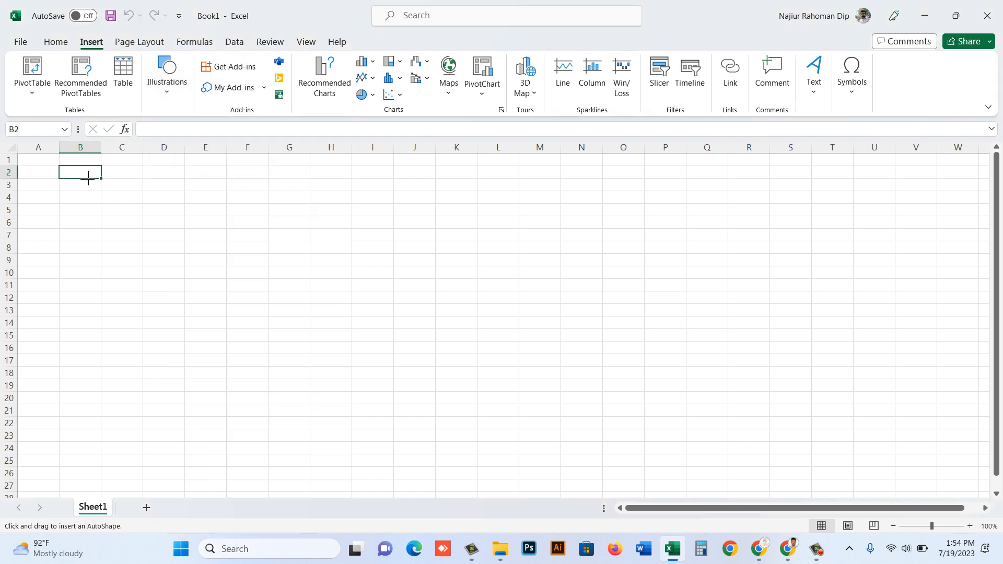
{"action": "left_click_drag", "start_coordinate": [69, 166], "coordinate": [203, 215]}
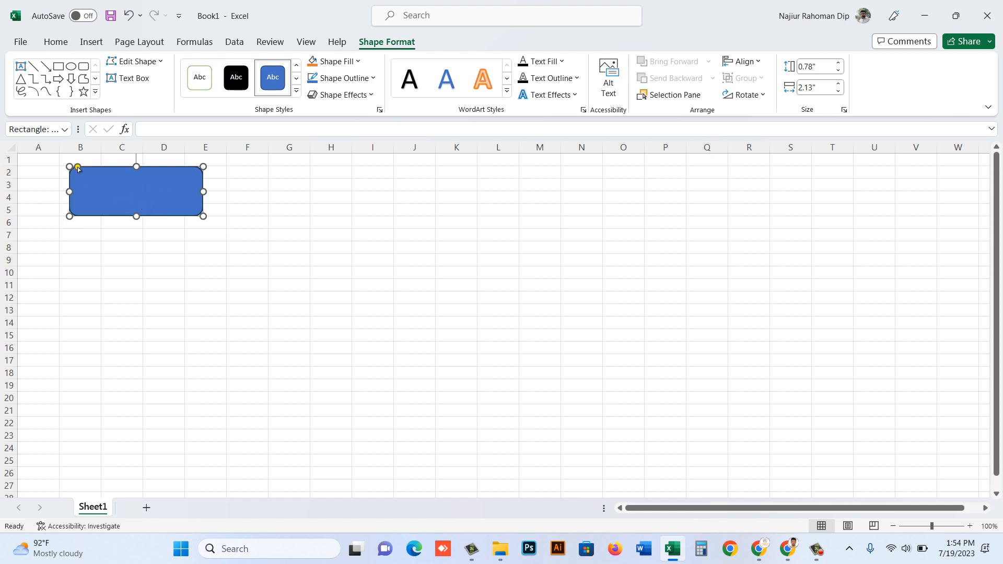
Increase the rectangle's corner rounding to the maximum so its ends are full semicircles.
{"action": "left_click_drag", "start_coordinate": [78, 167], "coordinate": [99, 168]}
{"action": "left_click_drag", "start_coordinate": [159, 176], "coordinate": [158, 177]}
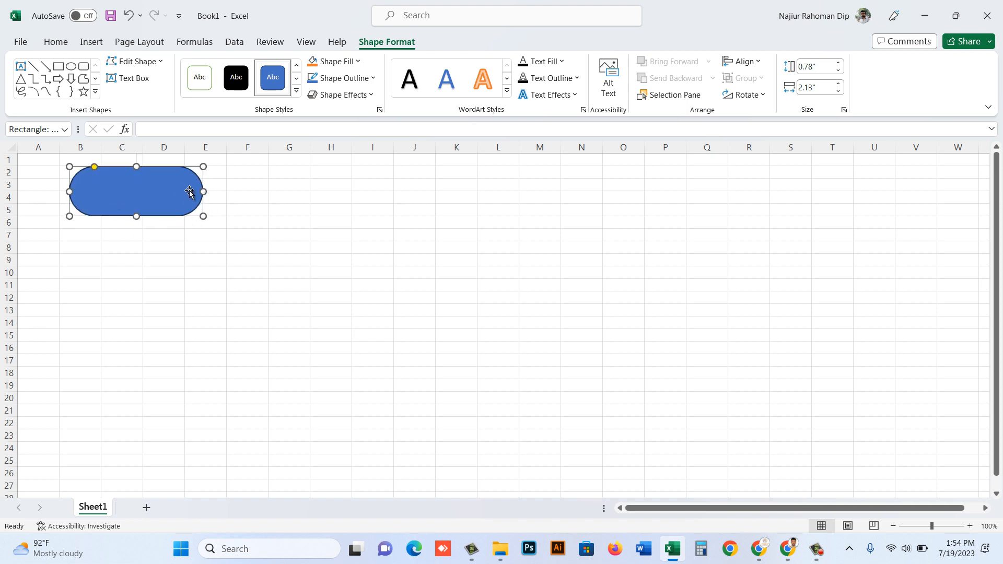
{"action": "left_click", "coordinate": [236, 233]}
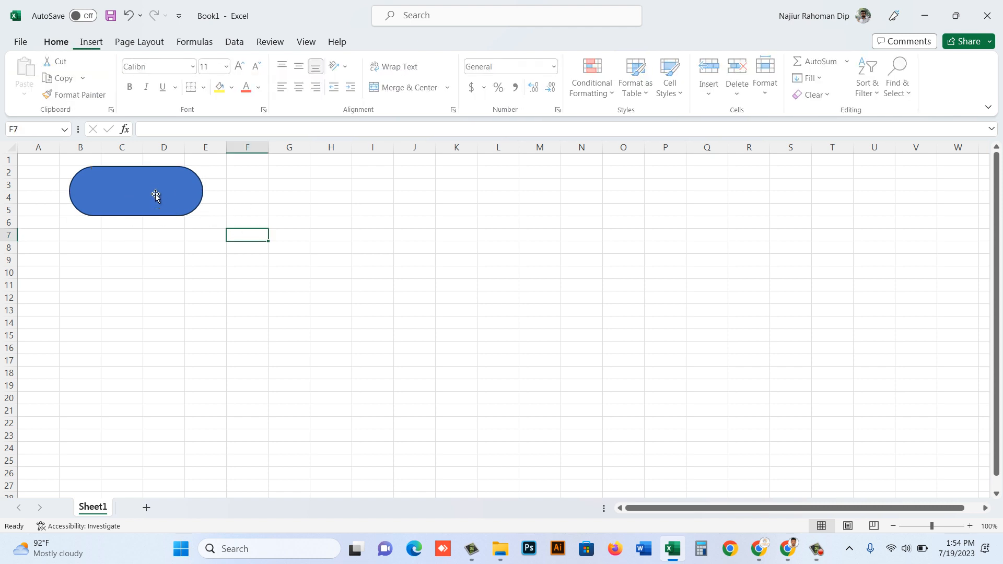
Try an orange theme colour as the shape's fill and set the fill back to theme blue.
{"action": "left_click", "coordinate": [135, 203]}
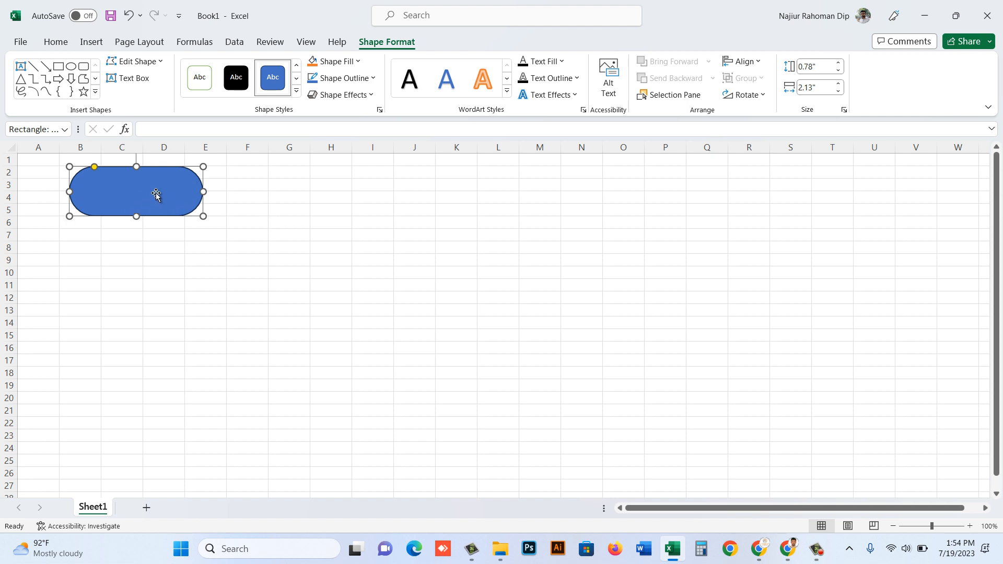
{"action": "left_click", "coordinate": [280, 232]}
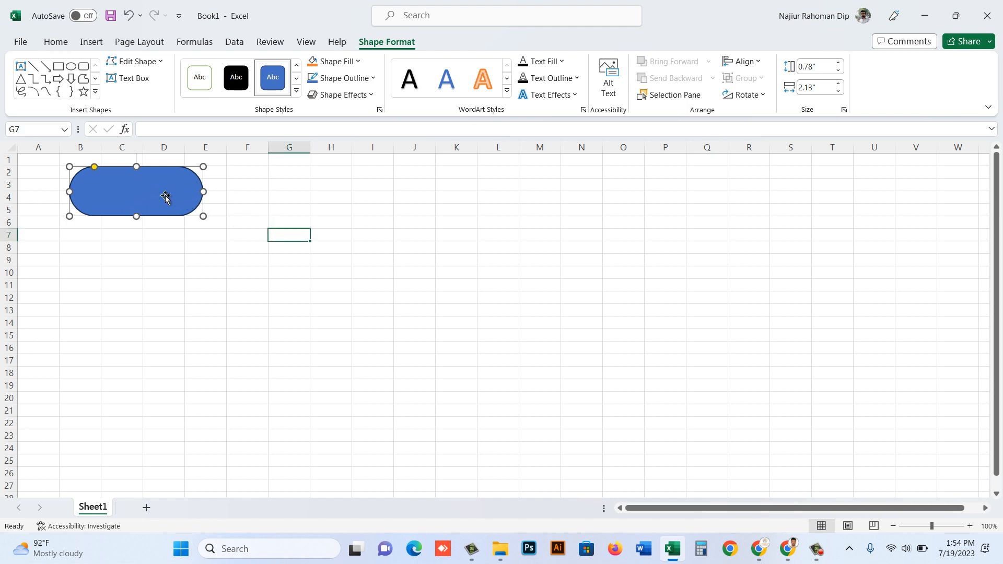
{"action": "left_click", "coordinate": [163, 196]}
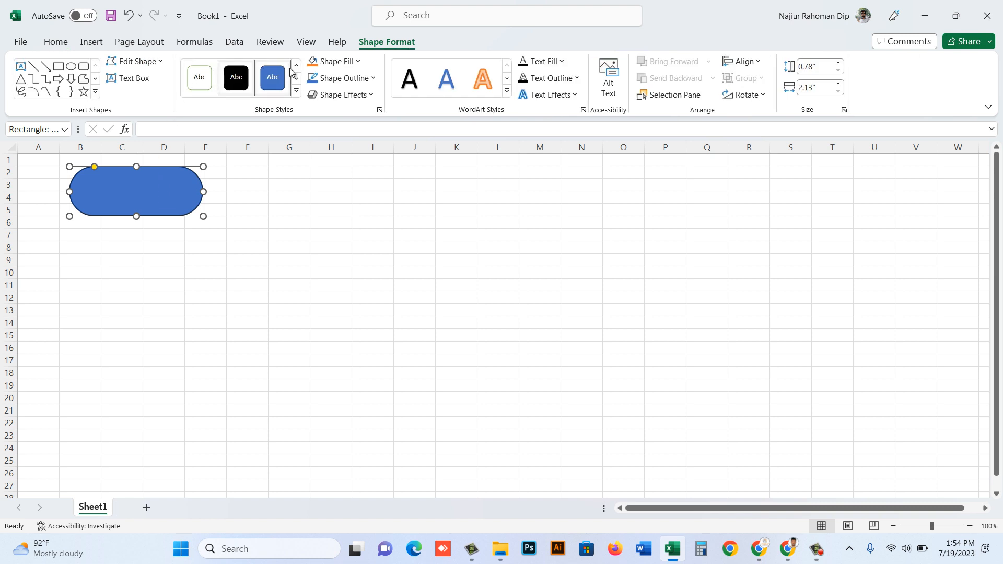
{"action": "left_click", "coordinate": [359, 61]}
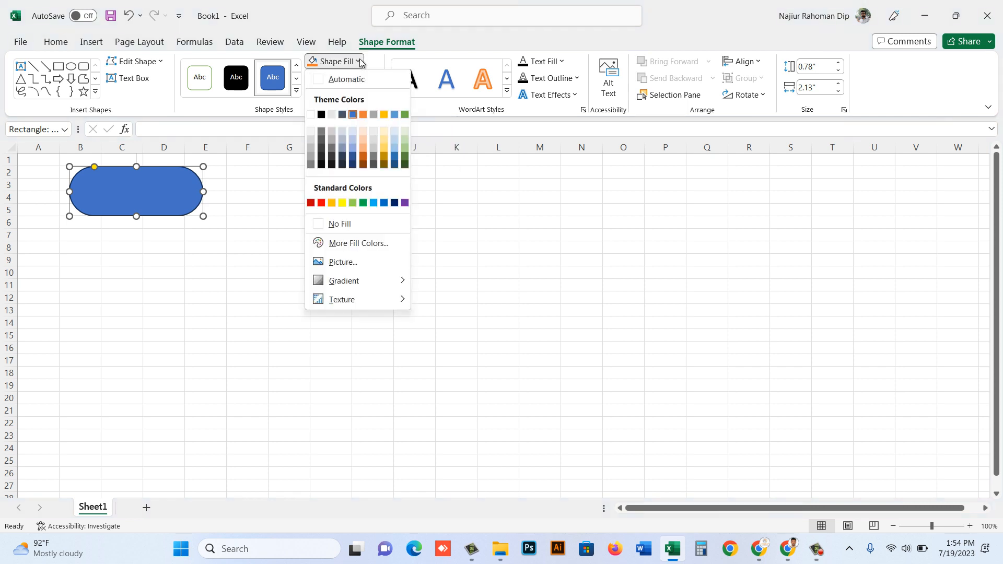
{"action": "left_click", "coordinate": [363, 115]}
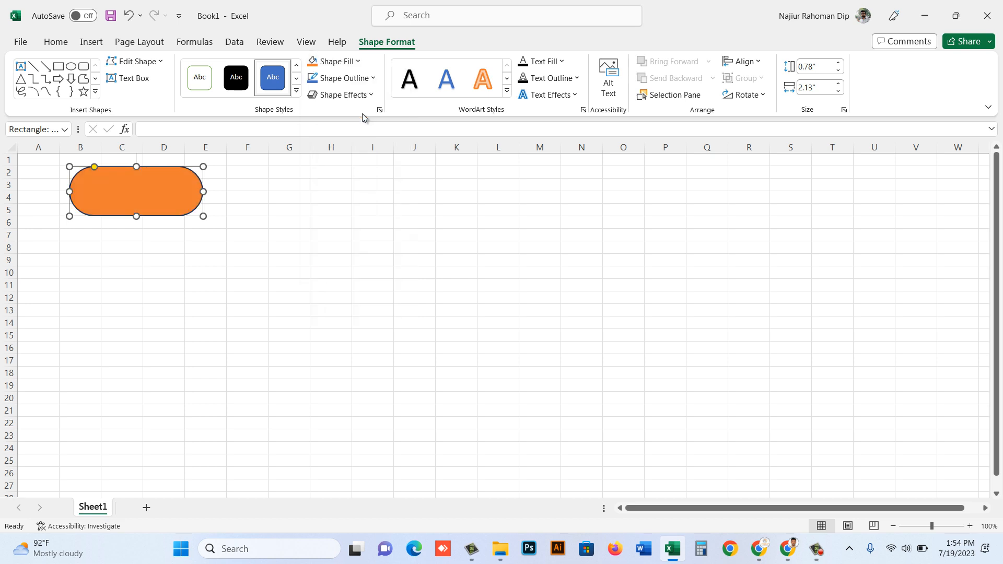
{"action": "left_click", "coordinate": [359, 62]}
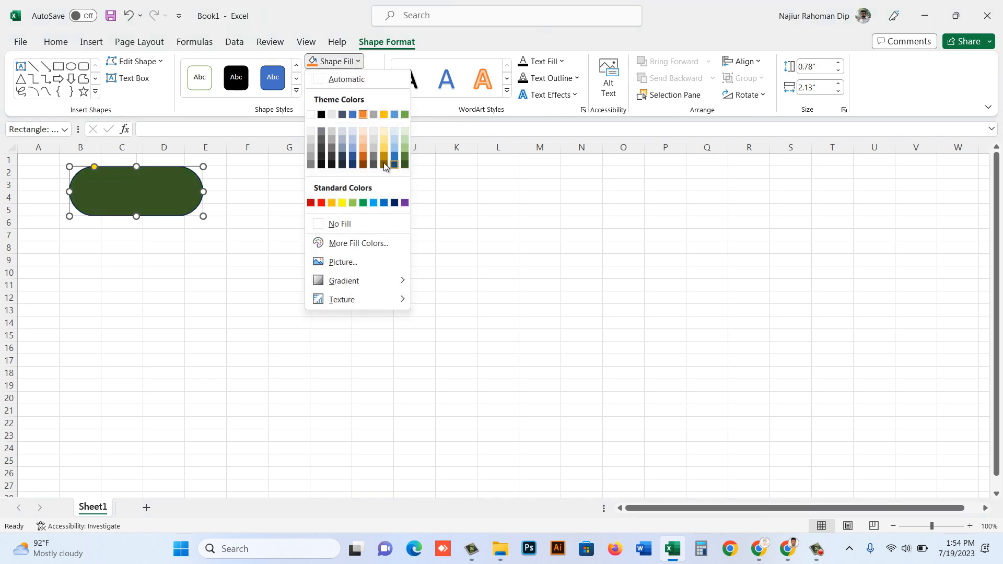
{"action": "left_click", "coordinate": [354, 115]}
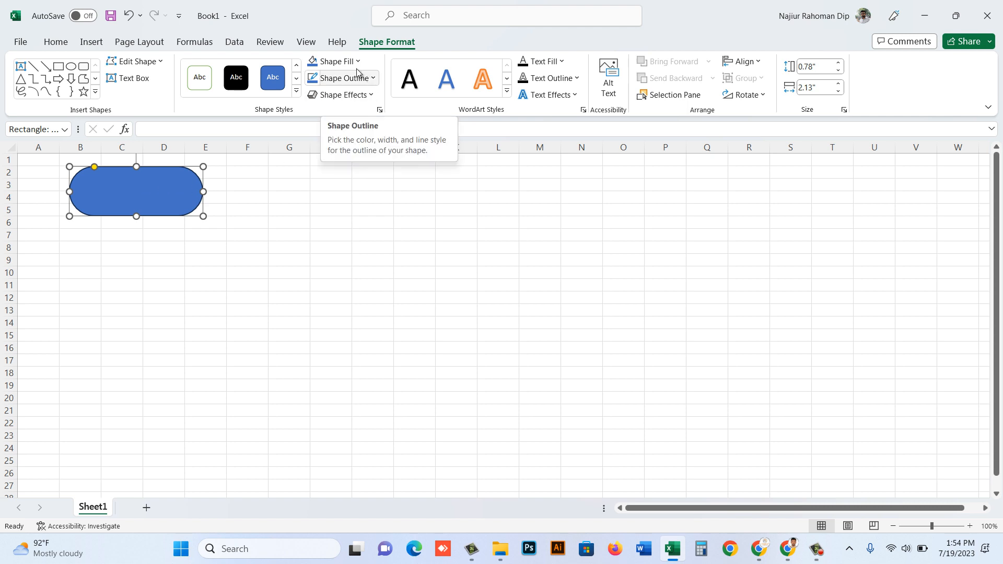
Try a 6 pt outline weight on the blue shape and set the weight back to 1 pt.
{"action": "left_click", "coordinate": [373, 80]}
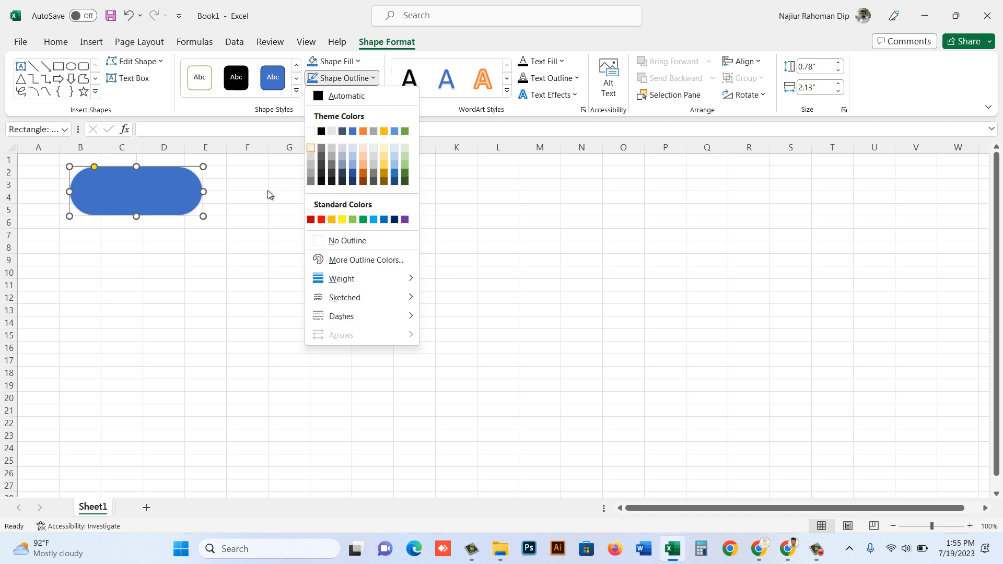
{"action": "left_click", "coordinate": [373, 79]}
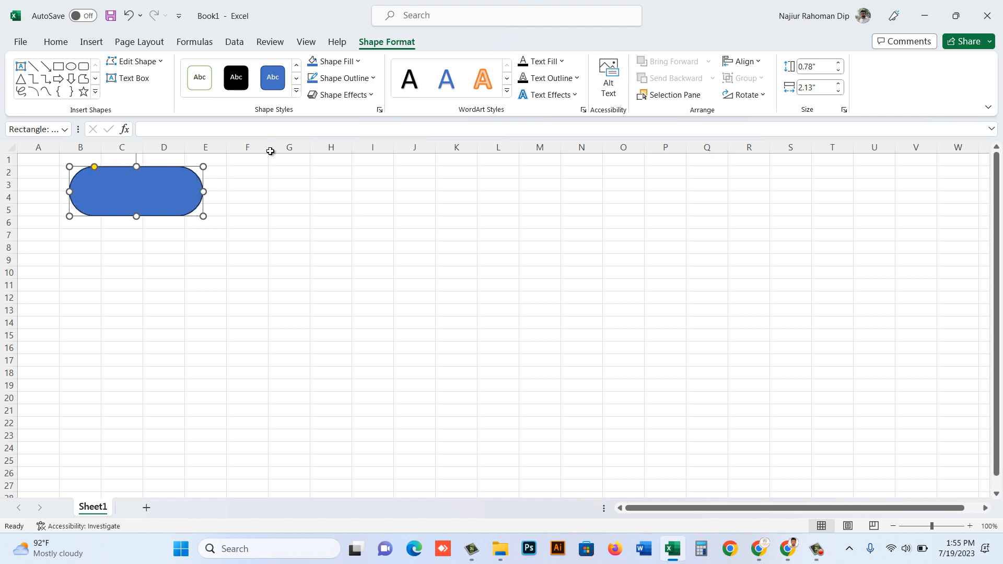
{"action": "left_click", "coordinate": [373, 80]}
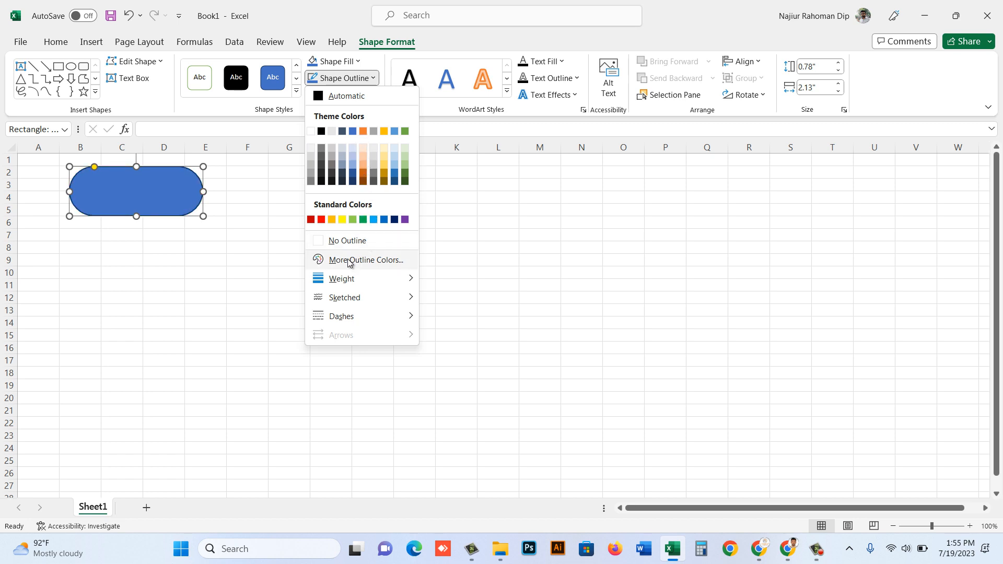
{"action": "mouse_move", "coordinate": [374, 279]}
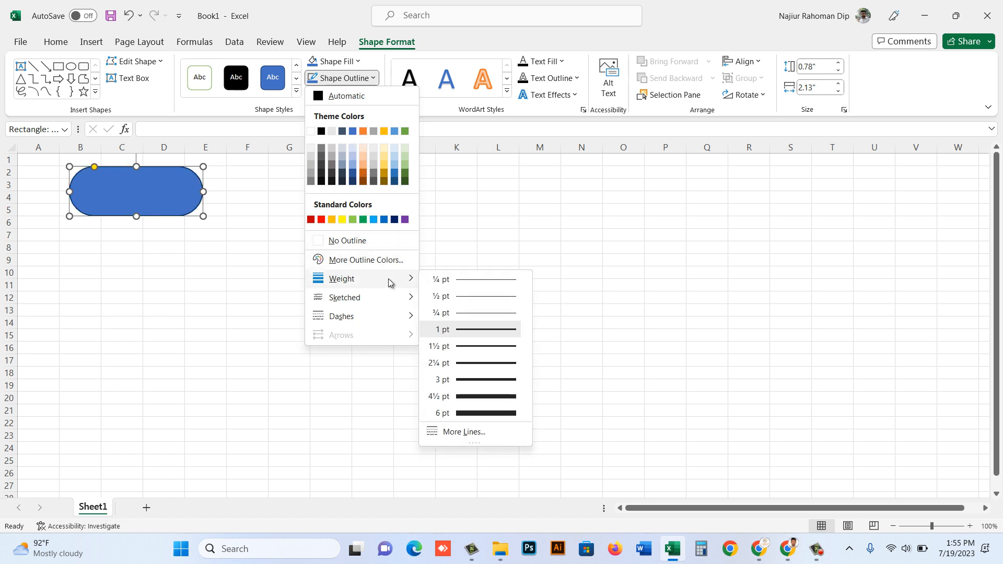
{"action": "left_click", "coordinate": [481, 414]}
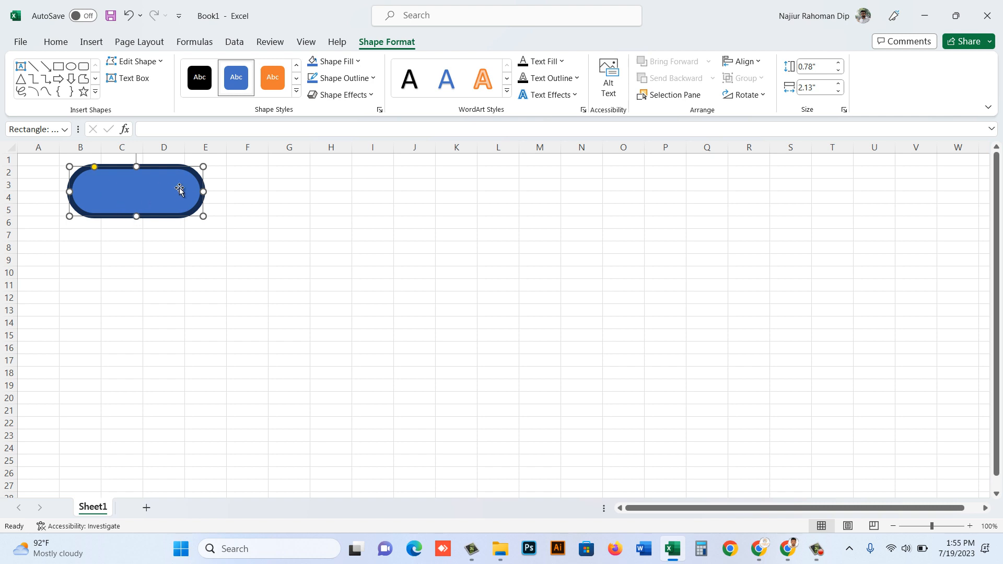
{"action": "left_click", "coordinate": [373, 78]}
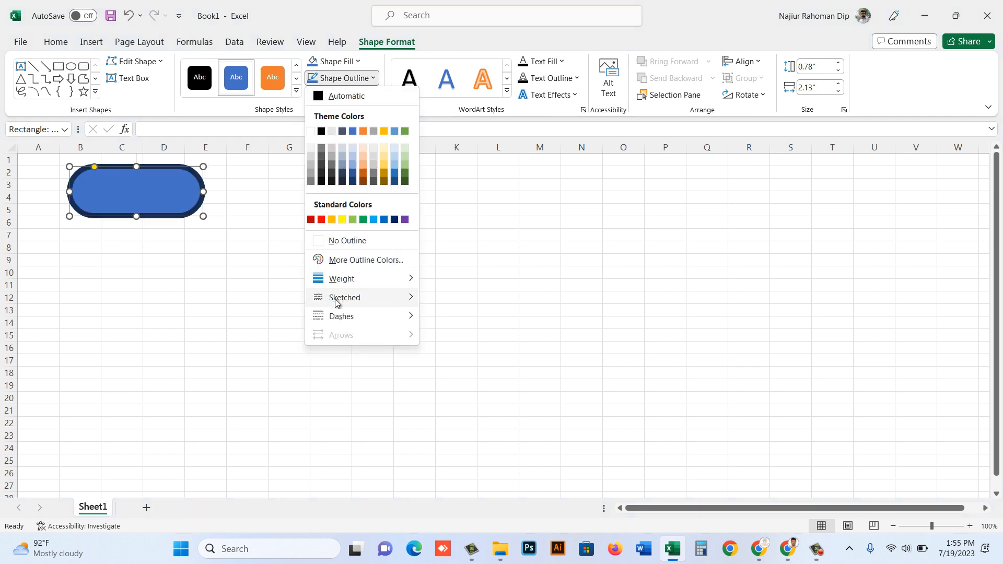
{"action": "mouse_move", "coordinate": [334, 278]}
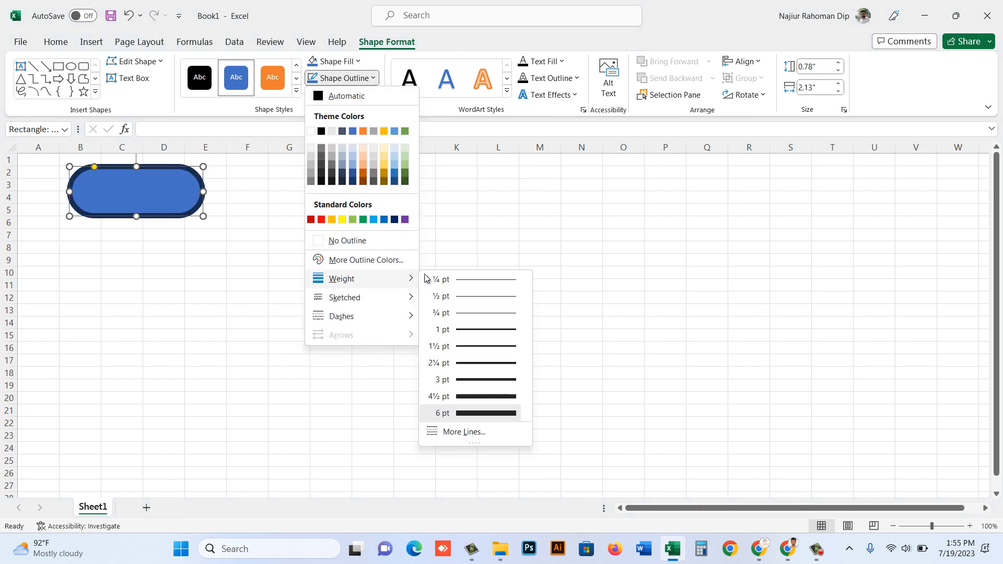
{"action": "left_click", "coordinate": [479, 331]}
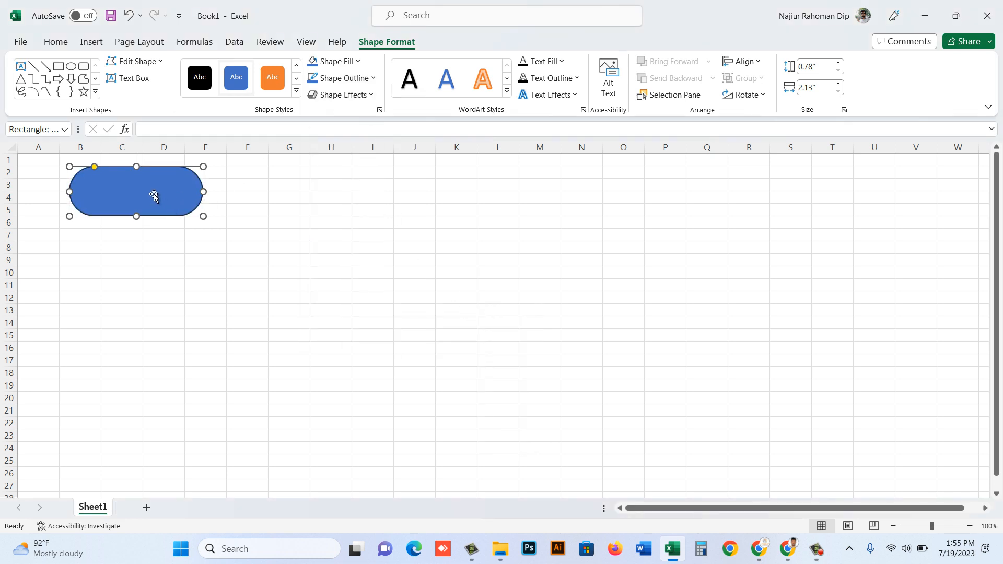
Apply the third preset shape effect in the first row of presets to the blue shape.
{"action": "left_click", "coordinate": [367, 96]}
{"action": "mouse_move", "coordinate": [366, 126]}
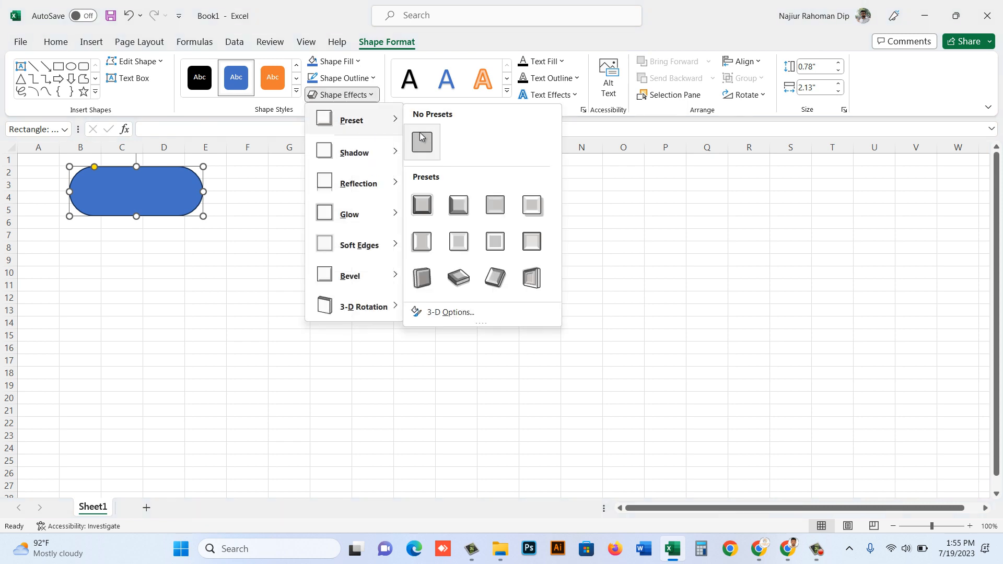
{"action": "left_click", "coordinate": [495, 208]}
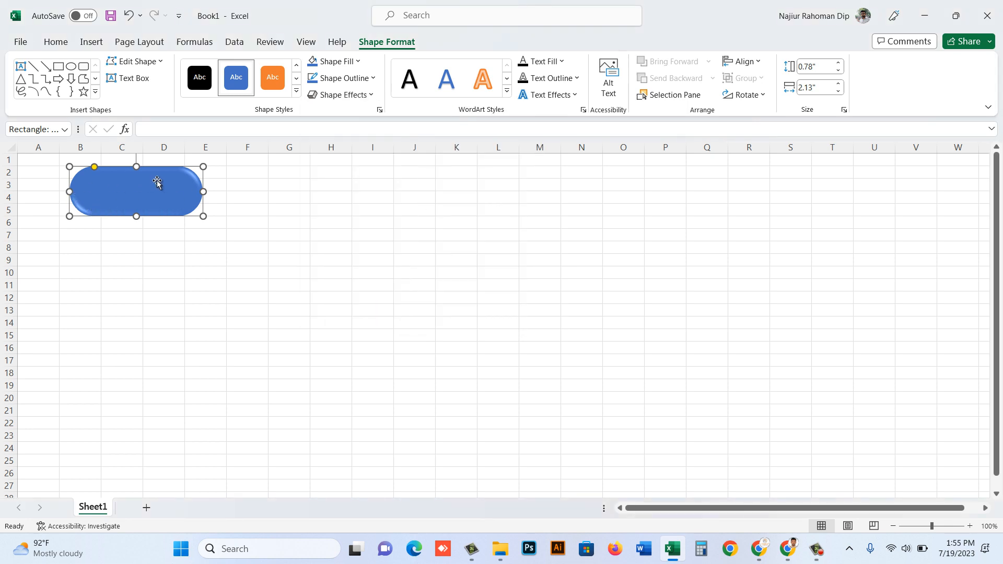
{"action": "left_click", "coordinate": [220, 247]}
Add the text "Purchase" inside the blue pill shape.
{"action": "left_click", "coordinate": [158, 202]}
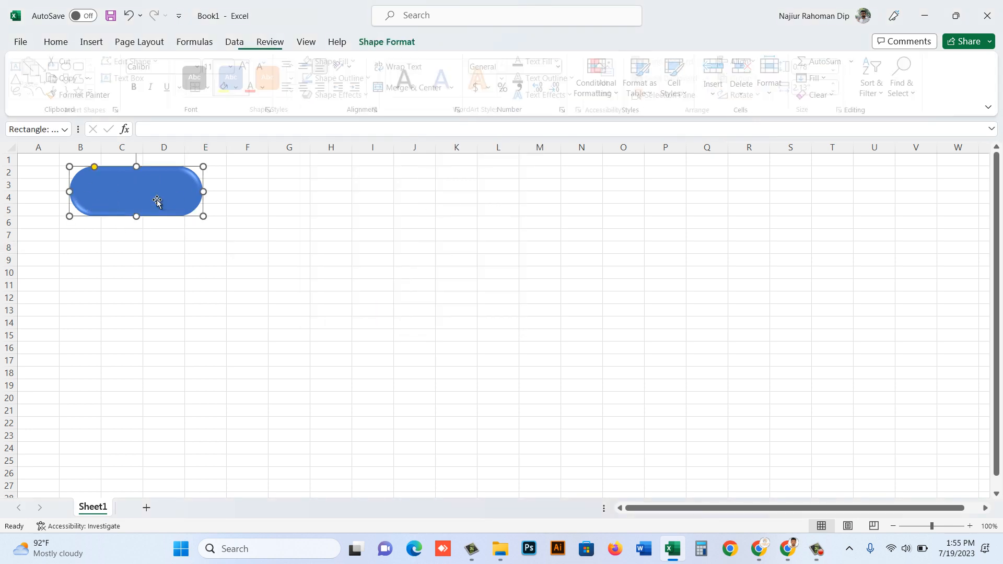
{"action": "left_click", "coordinate": [130, 196]}
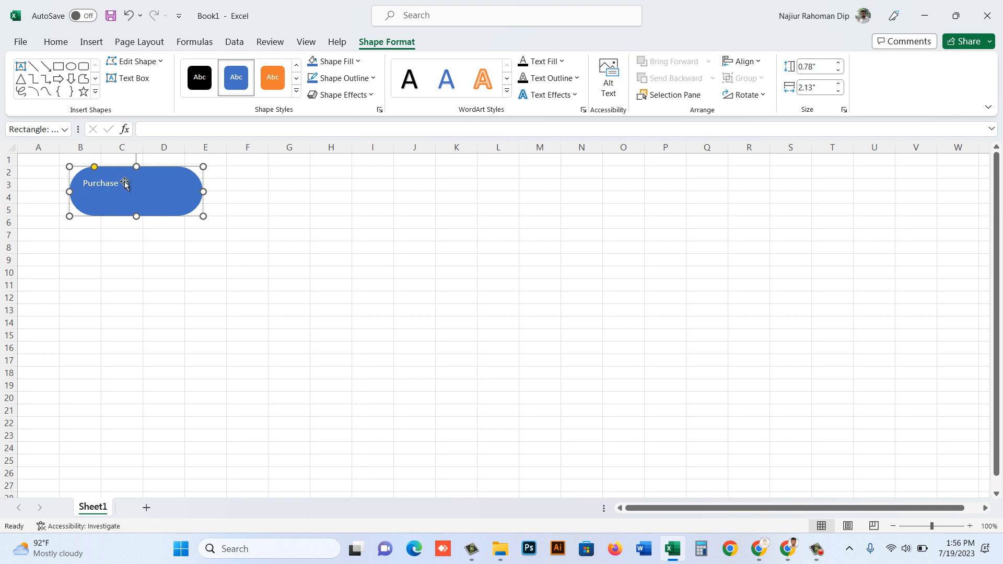
{"action": "left_click", "coordinate": [246, 234]}
Set the "Purchase" text in the shape to font size 20.
{"action": "left_click", "coordinate": [93, 189]}
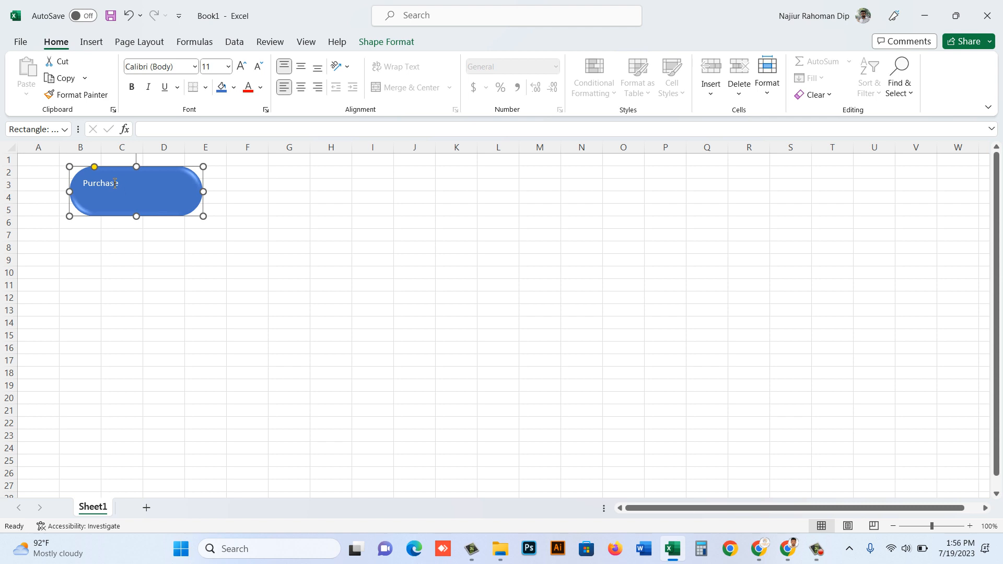
{"action": "double_click", "coordinate": [114, 183]}
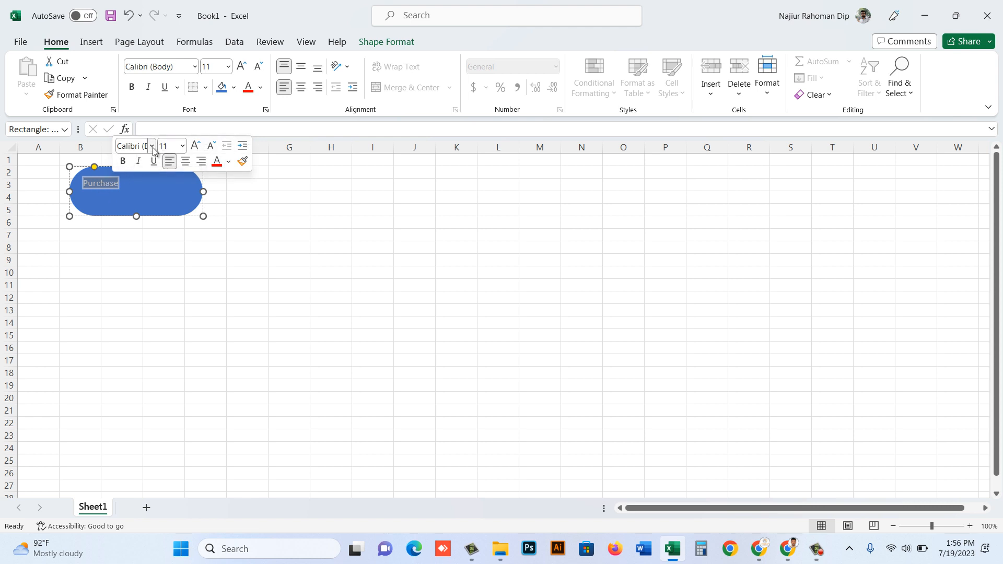
{"action": "left_click", "coordinate": [184, 147]}
{"action": "left_click", "coordinate": [185, 147]}
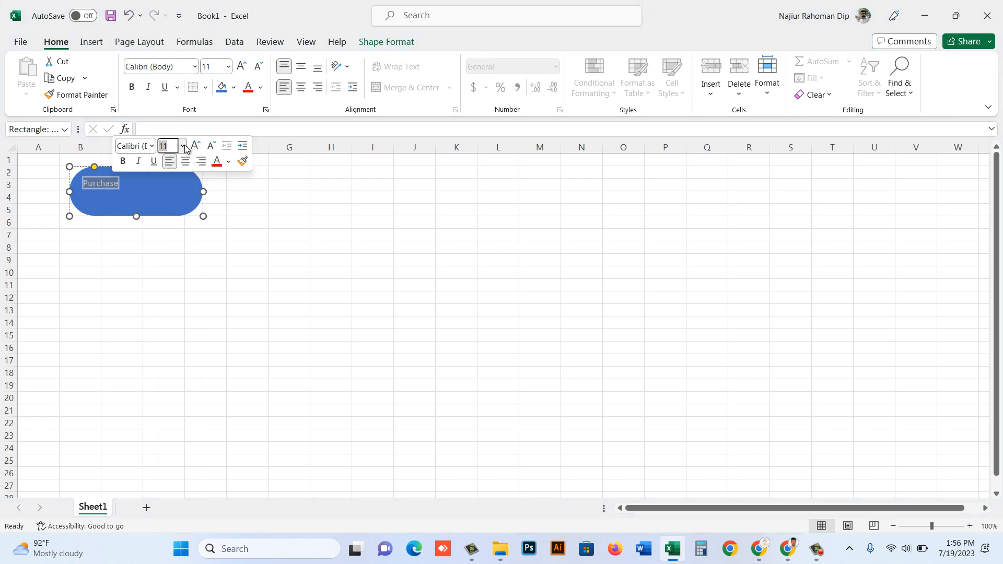
{"action": "left_click", "coordinate": [183, 147]}
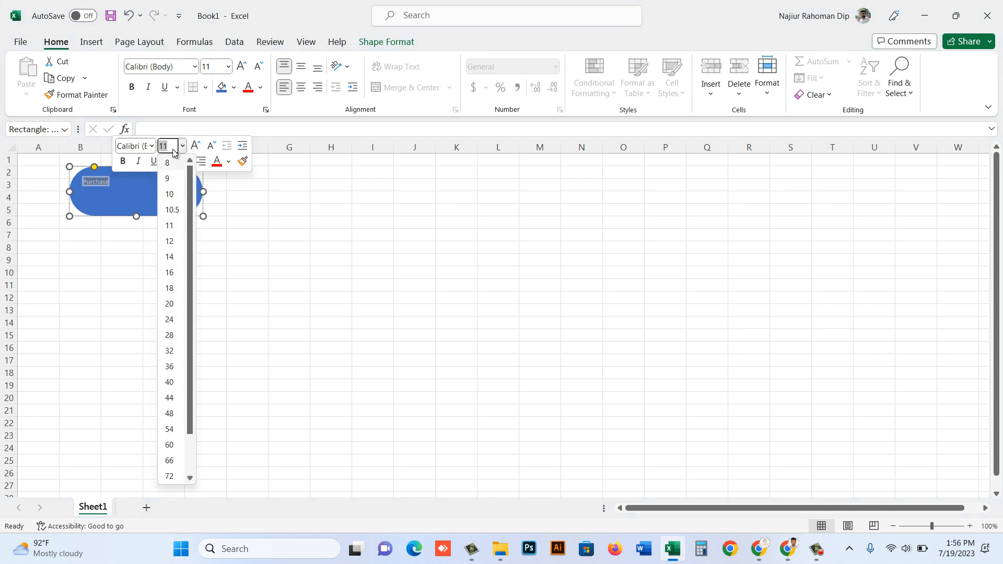
{"action": "left_click", "coordinate": [174, 304]}
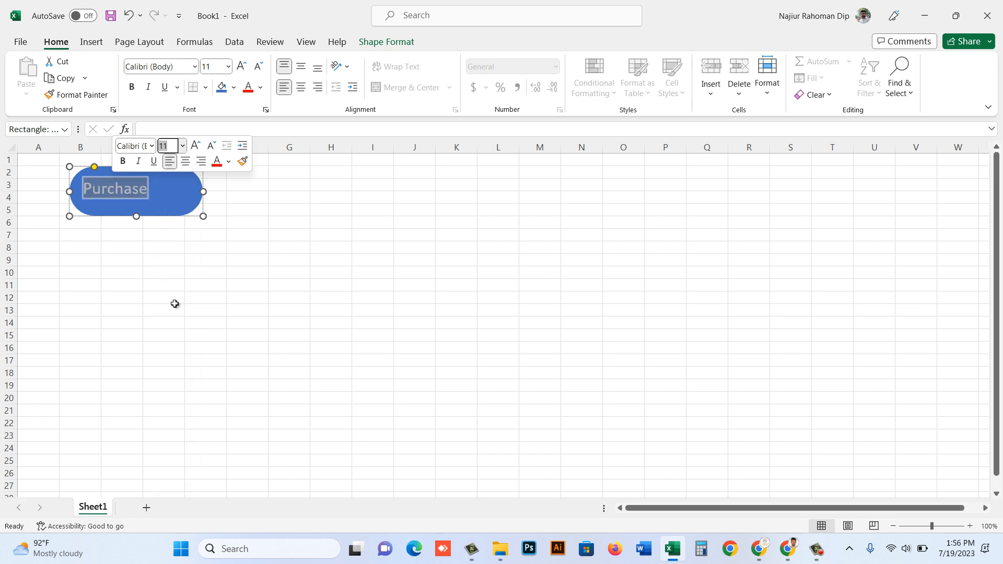
Center the "Purchase" text horizontally in the shape and make it bold.
{"action": "left_click", "coordinate": [186, 162]}
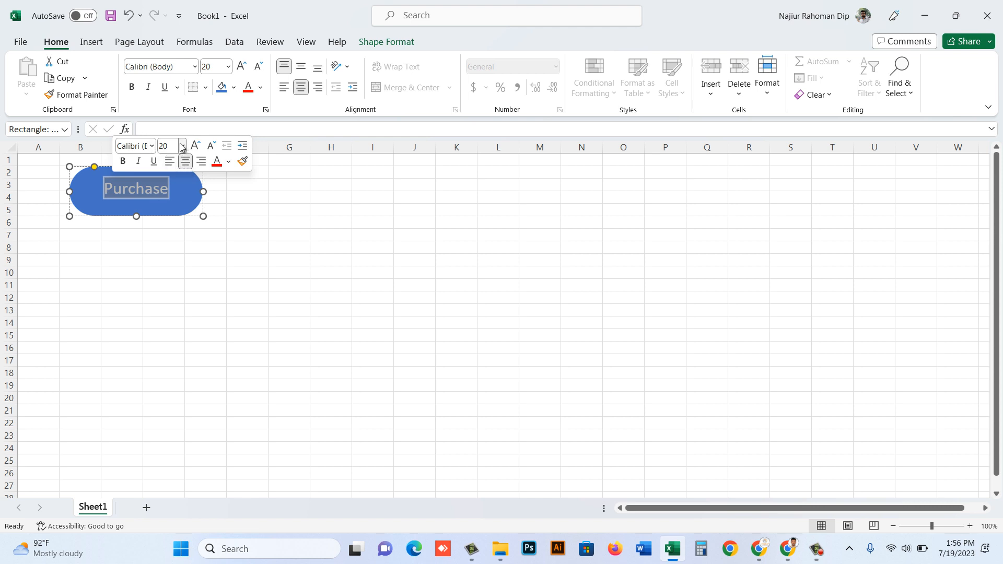
{"action": "left_click", "coordinate": [123, 161]}
{"action": "left_click", "coordinate": [266, 231]}
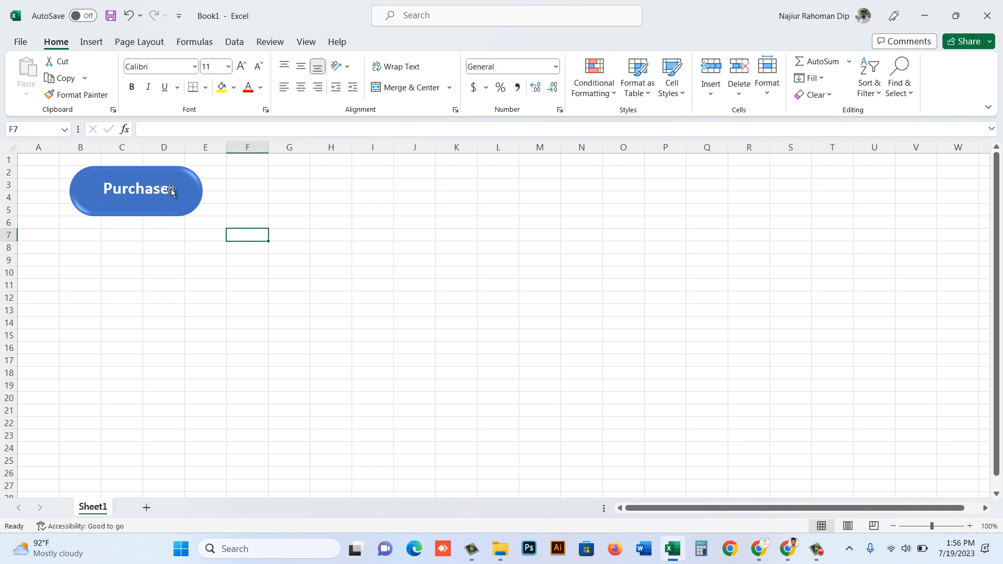
Duplicate the "Purchase" button and place the copy beside the original, over columns F to H.
{"action": "left_click", "coordinate": [191, 192]}
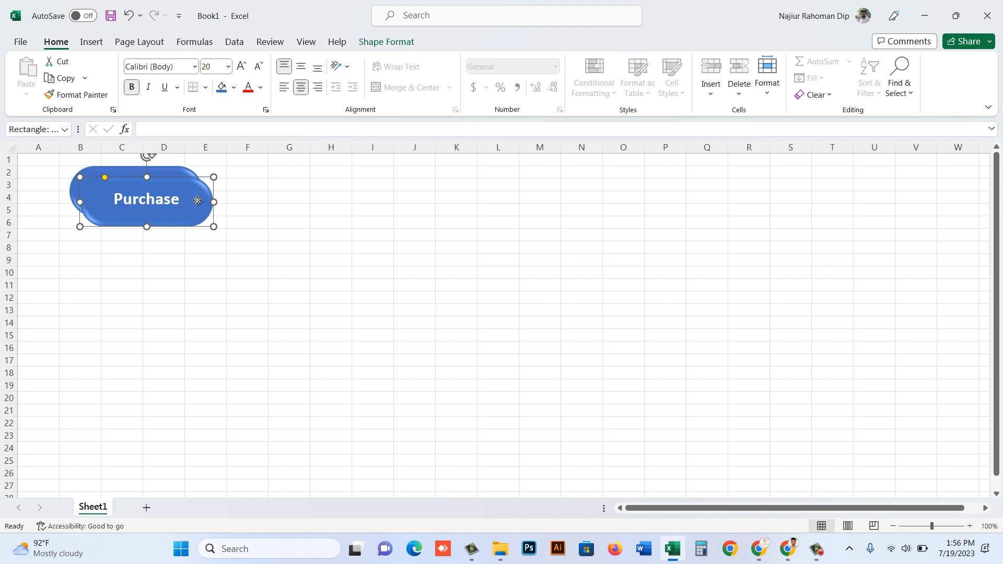
{"action": "left_click_drag", "start_coordinate": [197, 197], "coordinate": [324, 197]}
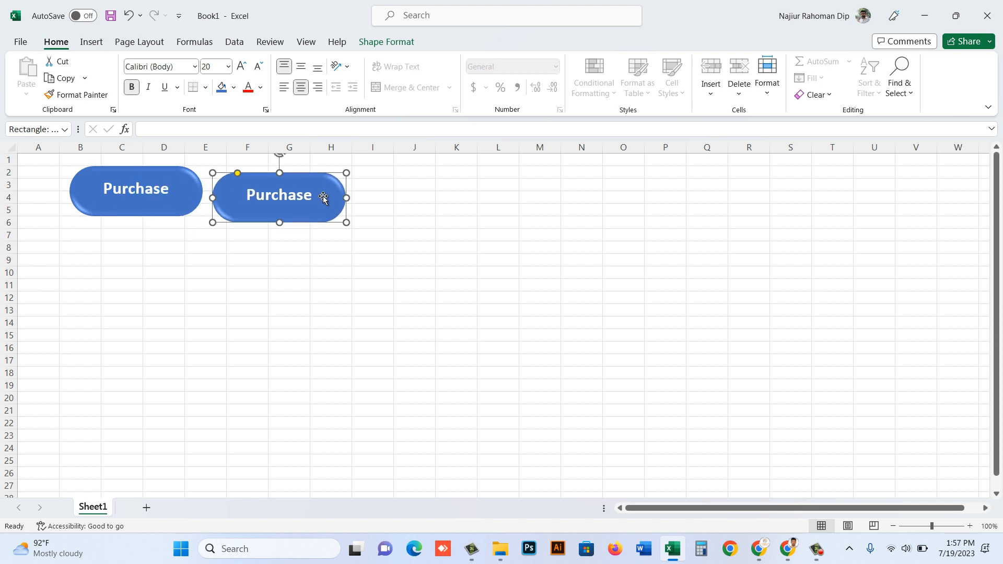
Duplicate the second Purchase button and place the copy beside it as a third button, over columns I to L.
{"action": "key", "text": "ctrl+d"}
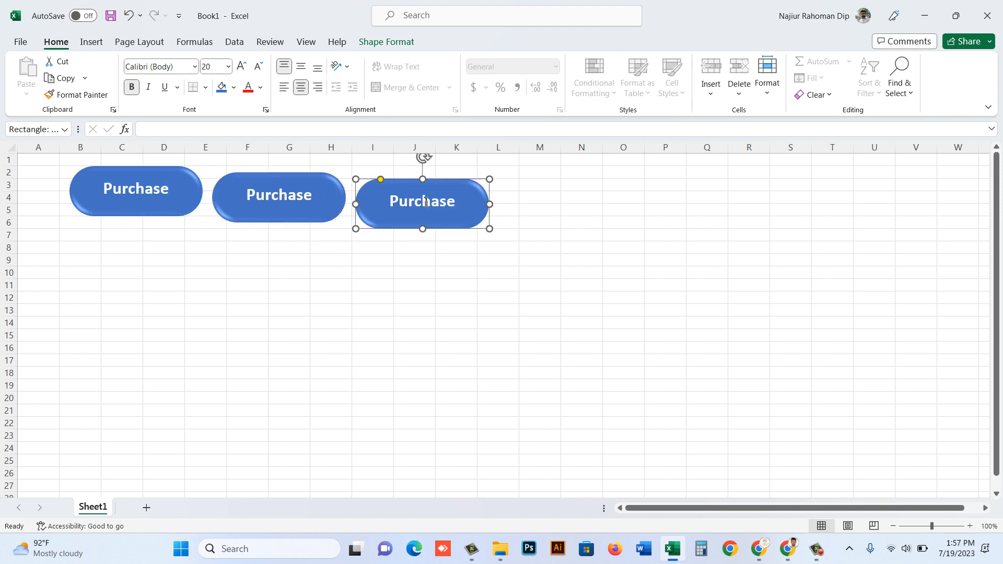
{"action": "left_click_drag", "start_coordinate": [467, 190], "coordinate": [476, 181]}
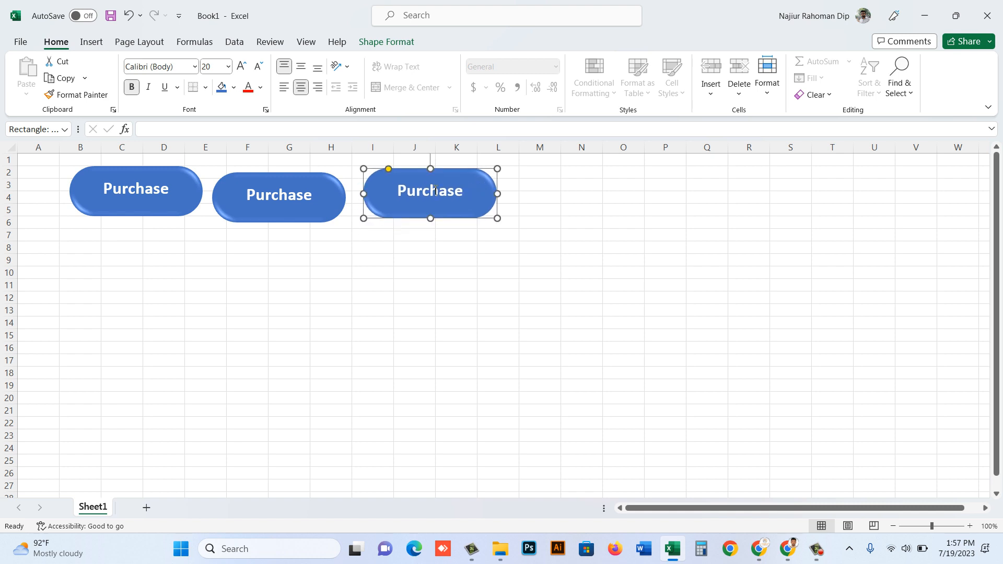
Change the middle button's text to "Sales" and the third button's text to "Stock".
{"action": "double_click", "coordinate": [280, 194]}
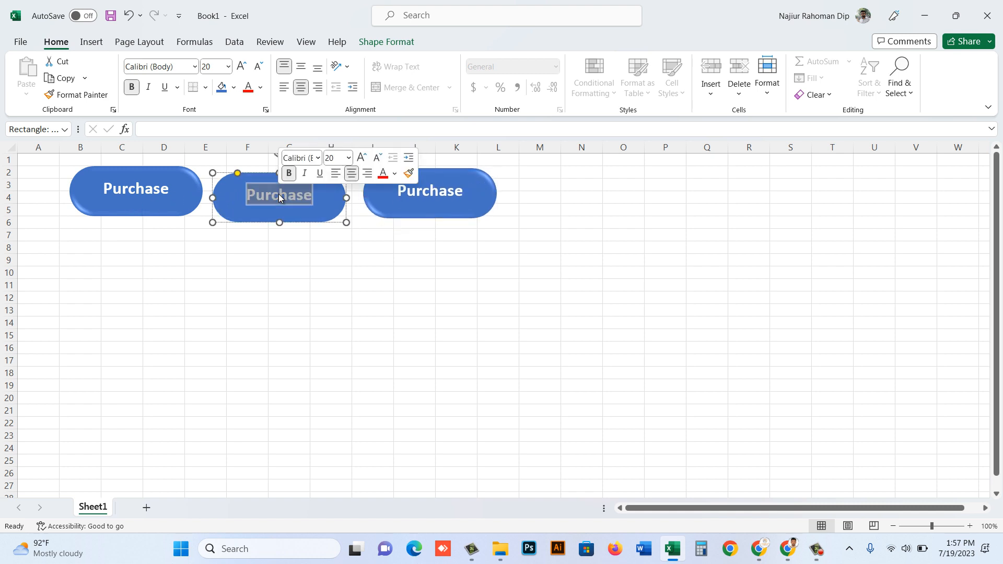
{"action": "type", "text": "Sales"}
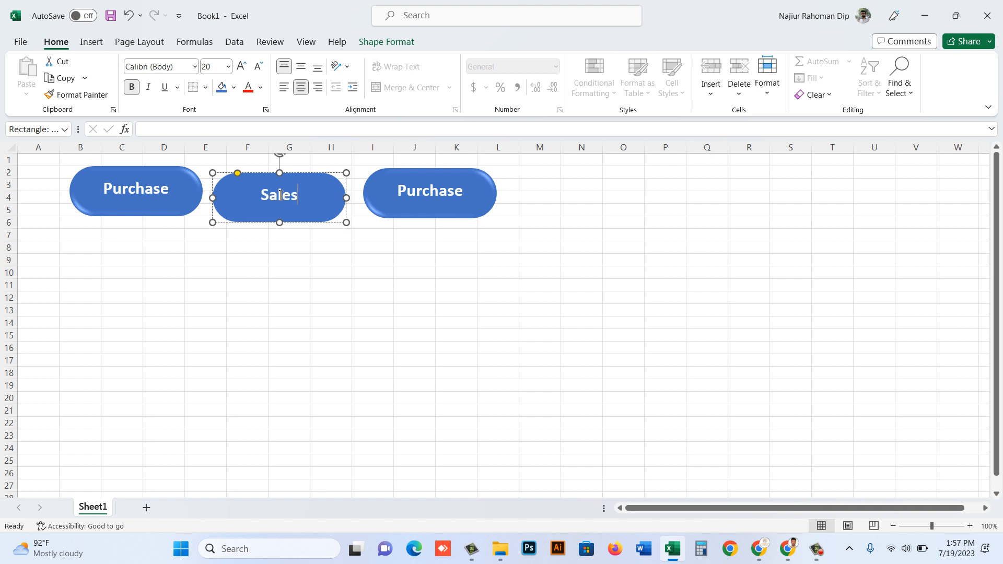
{"action": "double_click", "coordinate": [447, 192]}
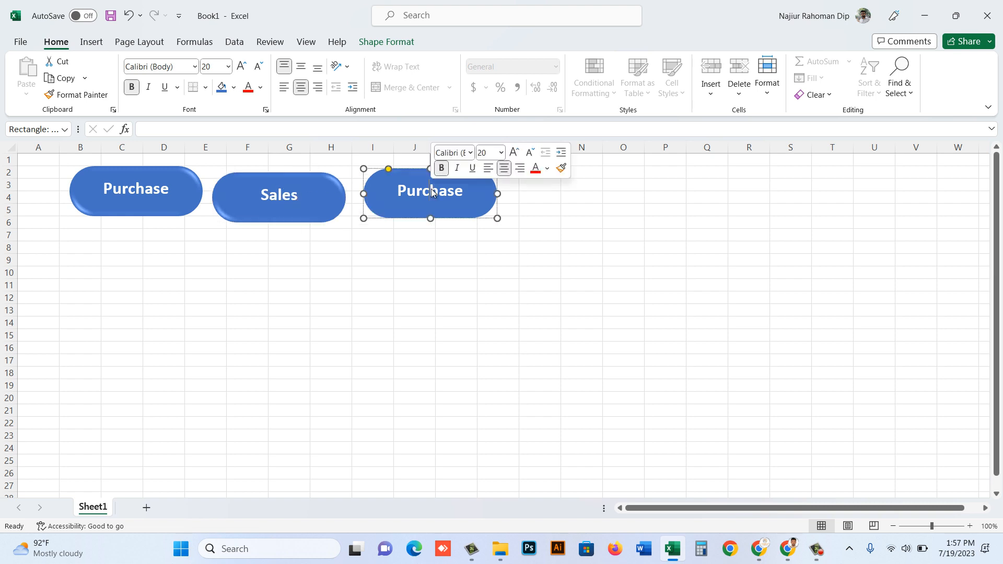
{"action": "type", "text": "Stock"}
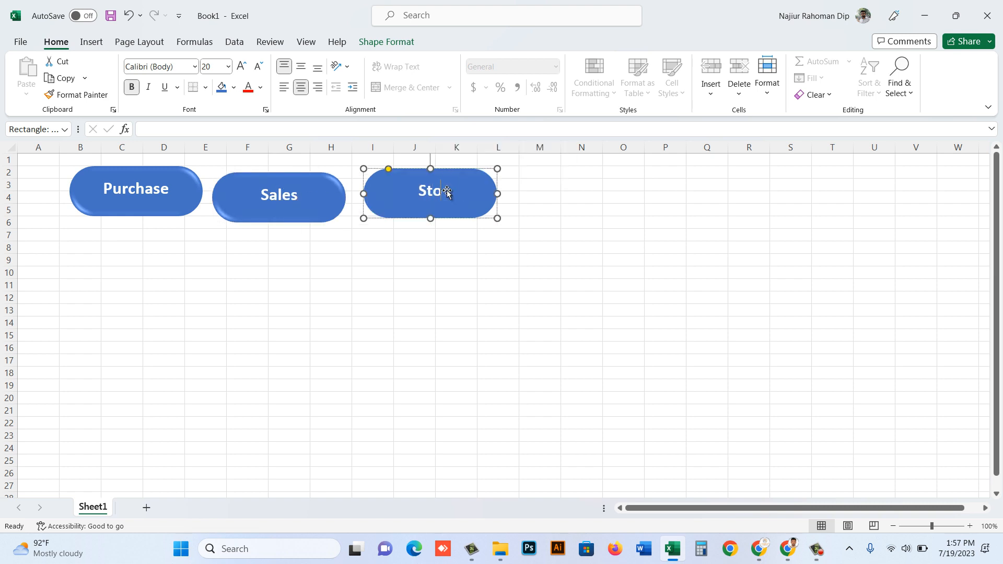
{"action": "left_click", "coordinate": [413, 277]}
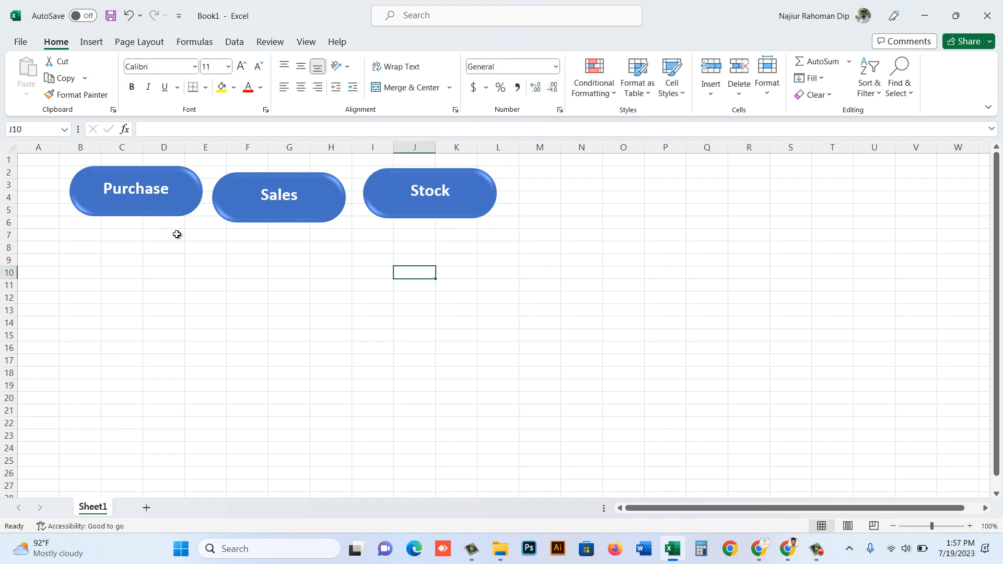
Select the Purchase, Sales and Stock buttons together and align them with Align Middle.
{"action": "left_click", "coordinate": [180, 201]}
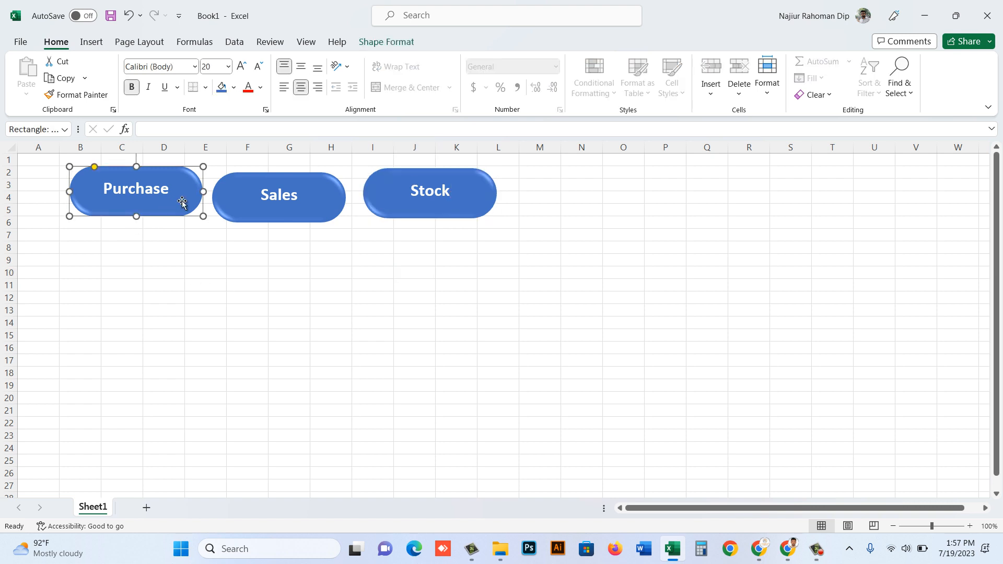
{"action": "left_click", "coordinate": [334, 199], "text": "ctrl"}
{"action": "left_click", "coordinate": [465, 201], "text": "ctrl"}
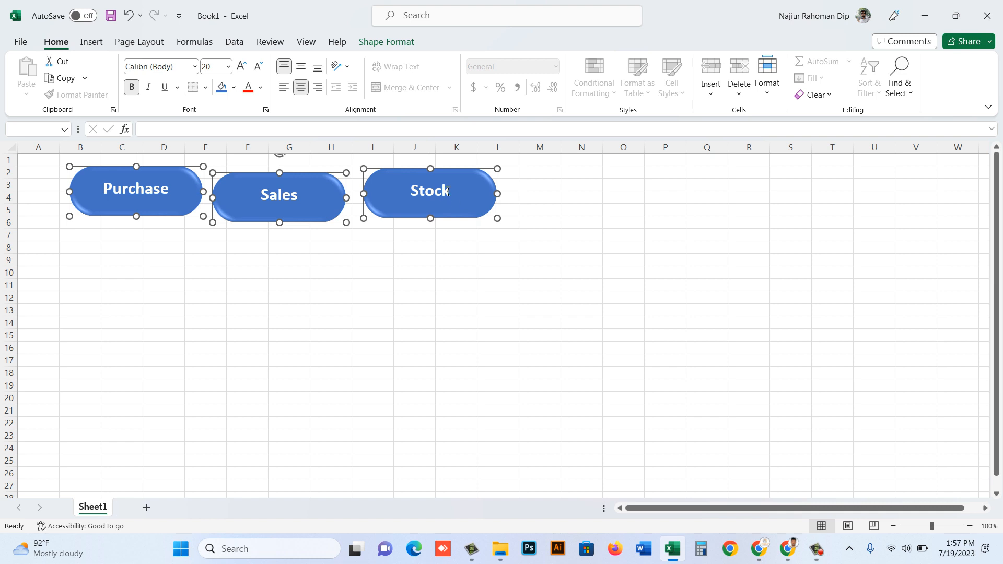
{"action": "left_click", "coordinate": [144, 45]}
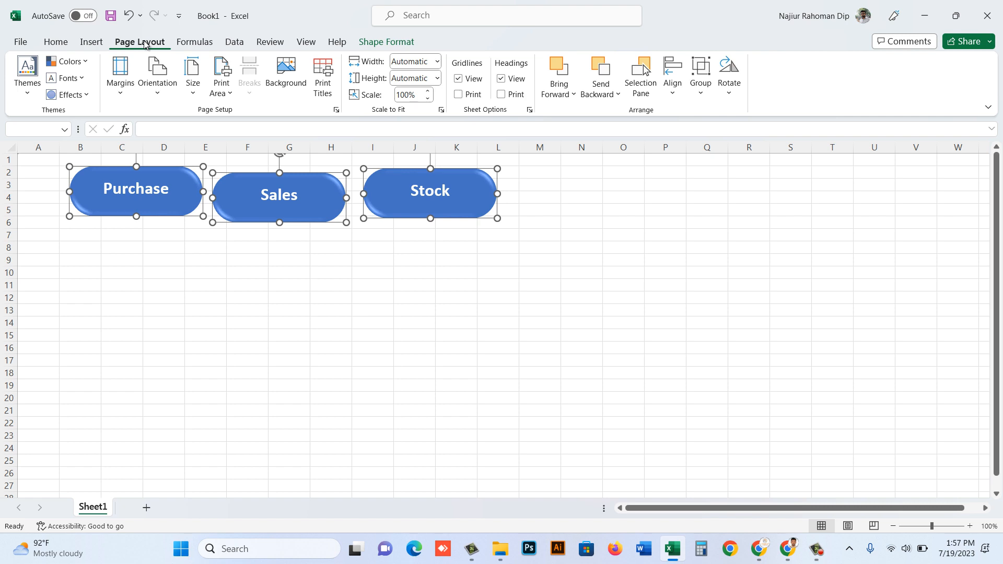
{"action": "left_click", "coordinate": [673, 84]}
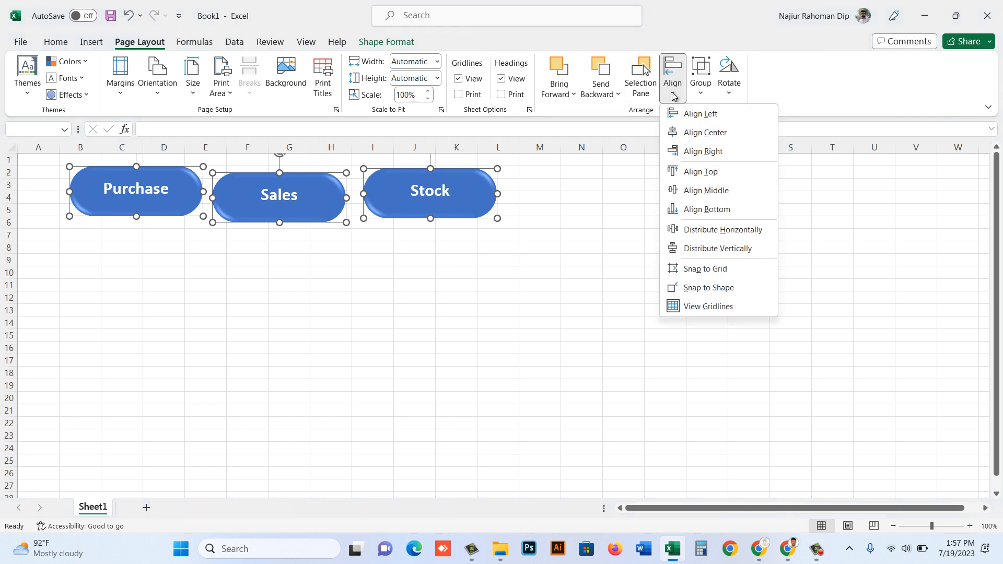
{"action": "left_click", "coordinate": [750, 190]}
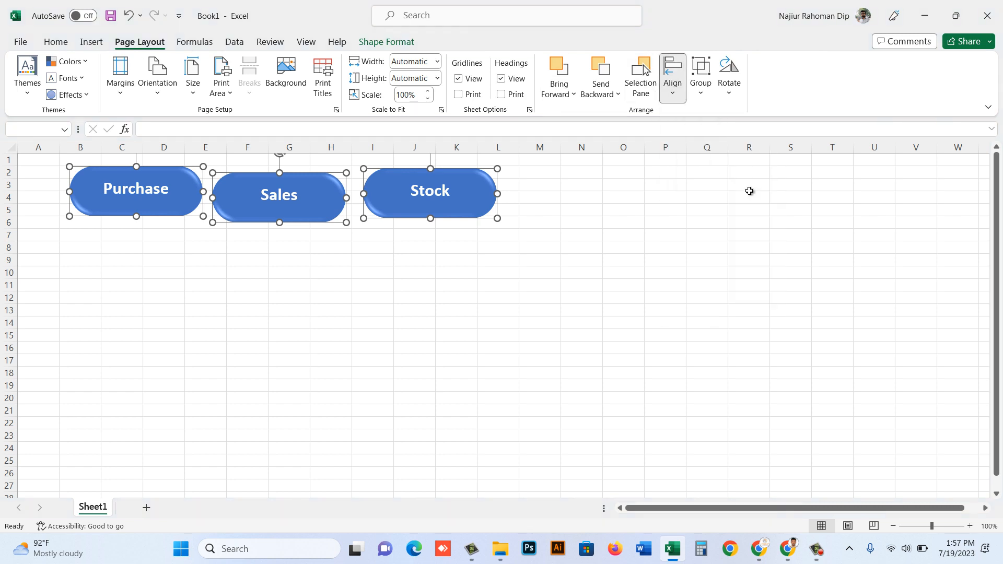
Distribute the three selected buttons horizontally so they are evenly spaced, and deselect them.
{"action": "left_click", "coordinate": [674, 99]}
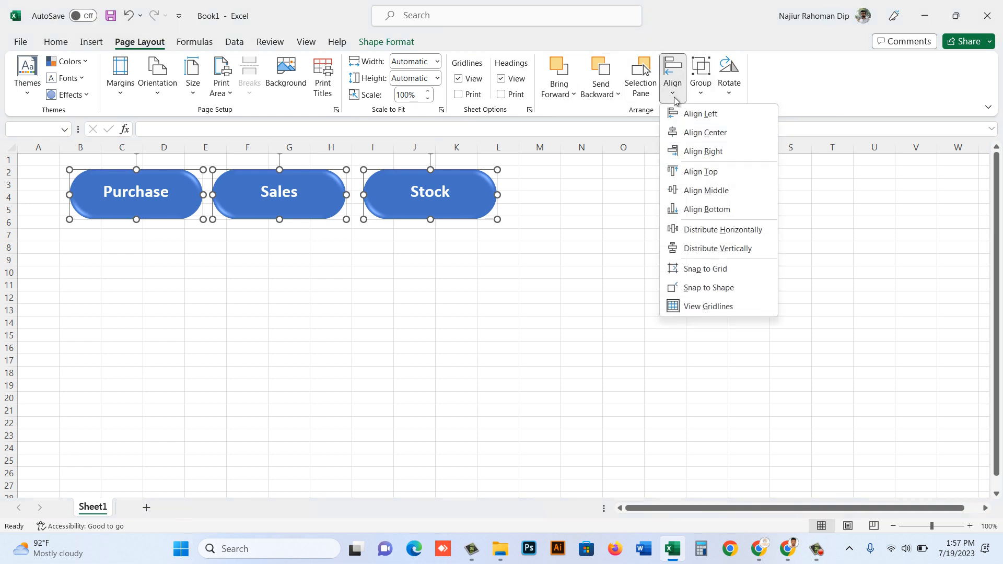
{"action": "left_click", "coordinate": [733, 231]}
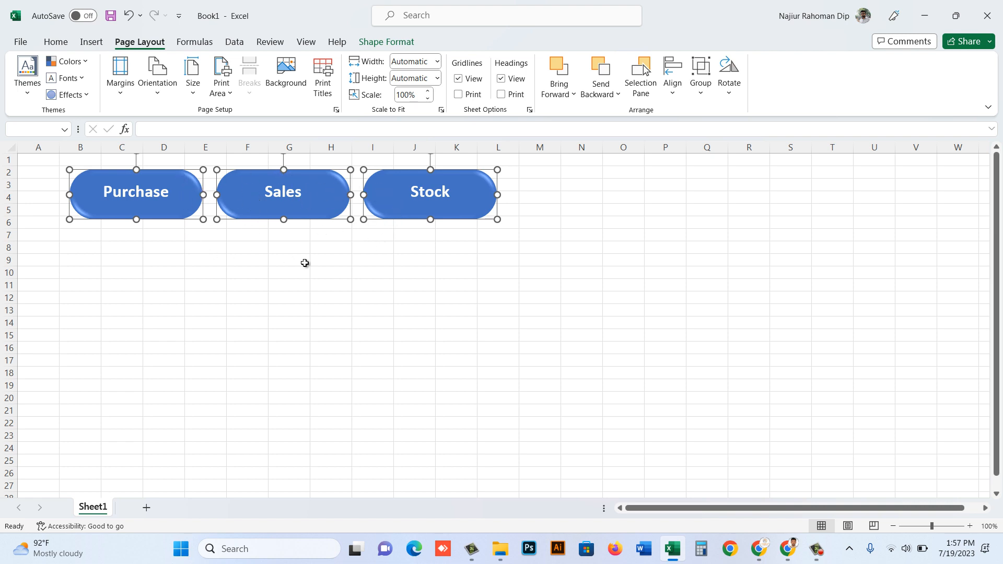
{"action": "left_click", "coordinate": [306, 262]}
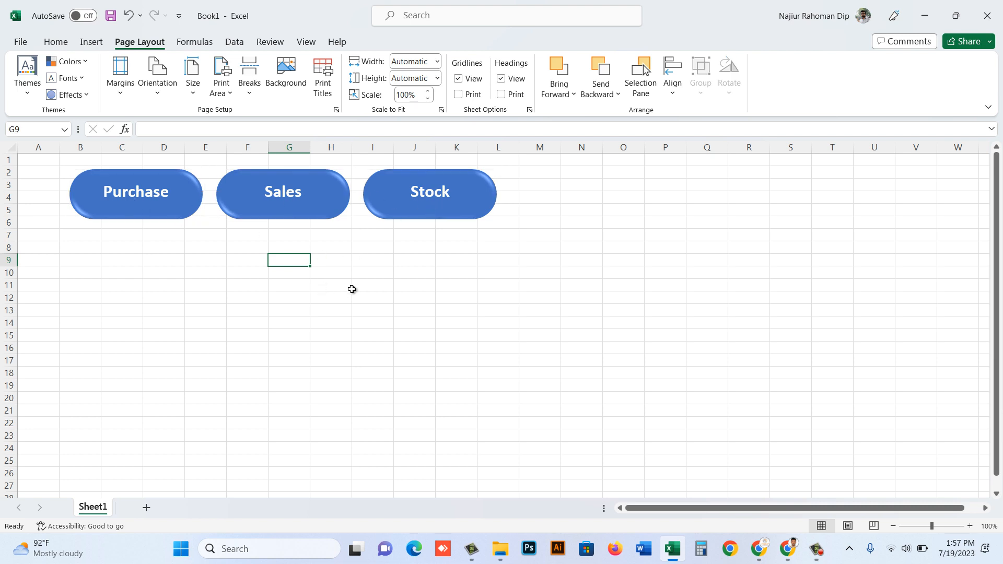